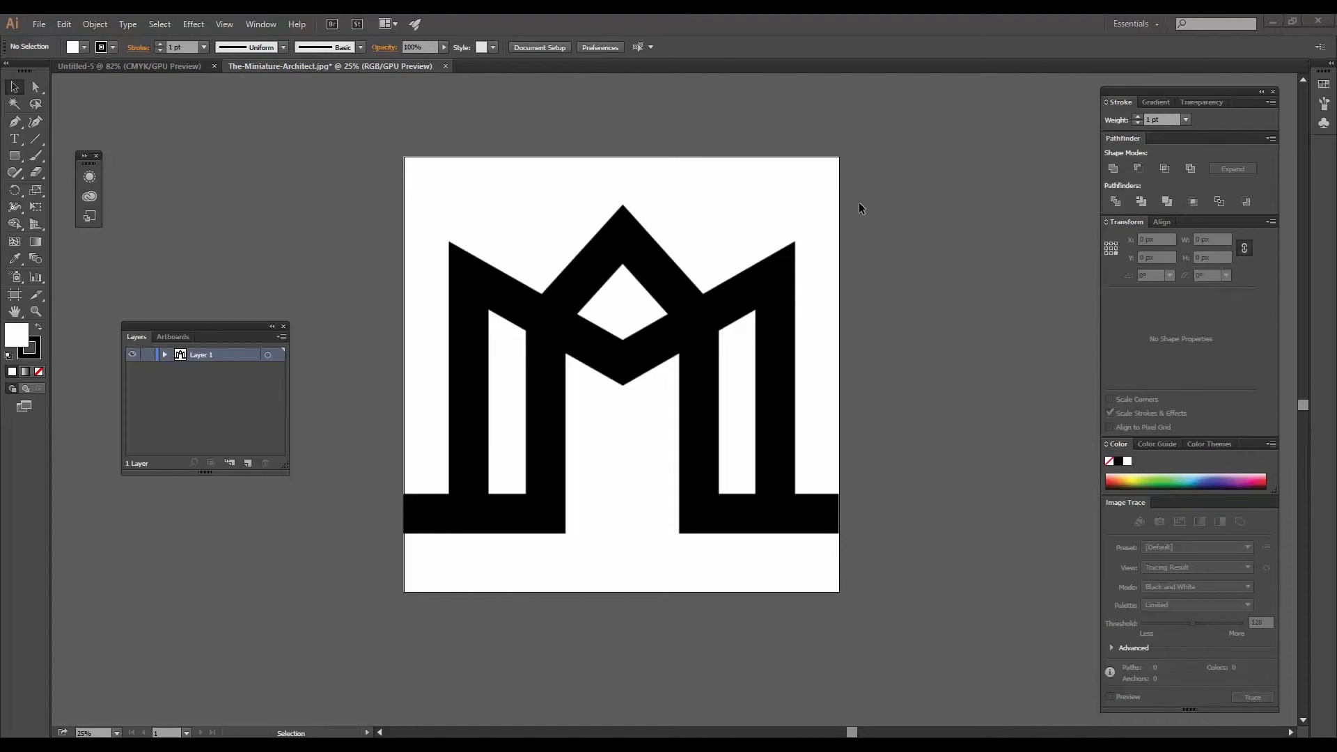
- Select the placed crown M logo image with the Selection Tool
{"action": "left_click", "coordinate": [738, 198]}
{"action": "left_click", "coordinate": [815, 192]}
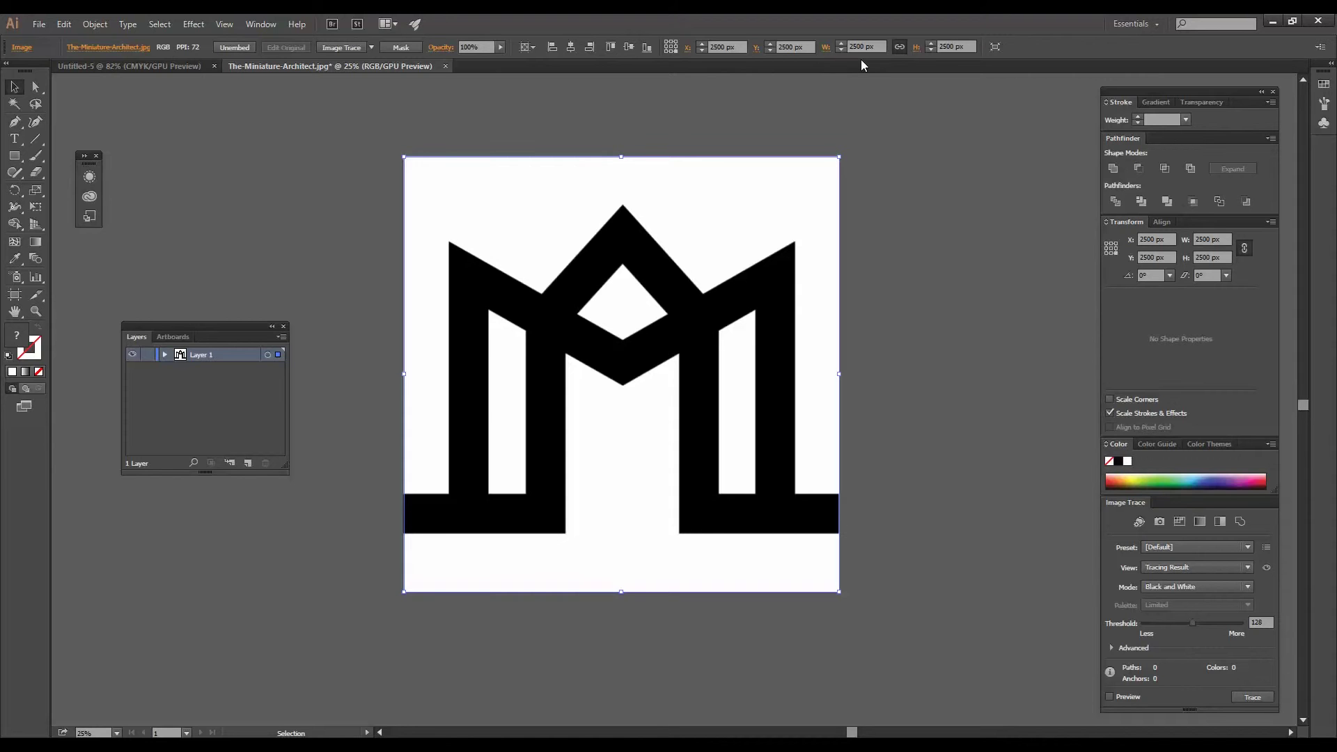
{"action": "left_click", "coordinate": [954, 132]}
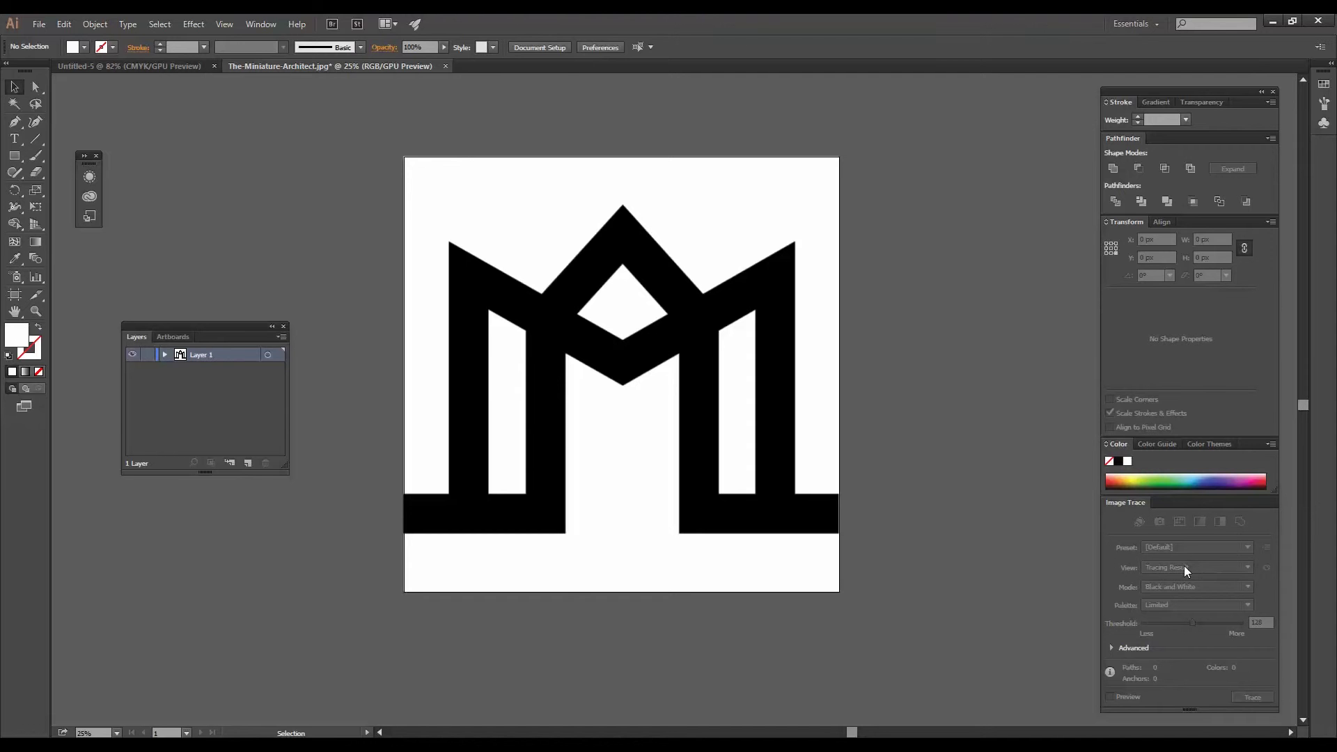
{"action": "left_click", "coordinate": [269, 23]}
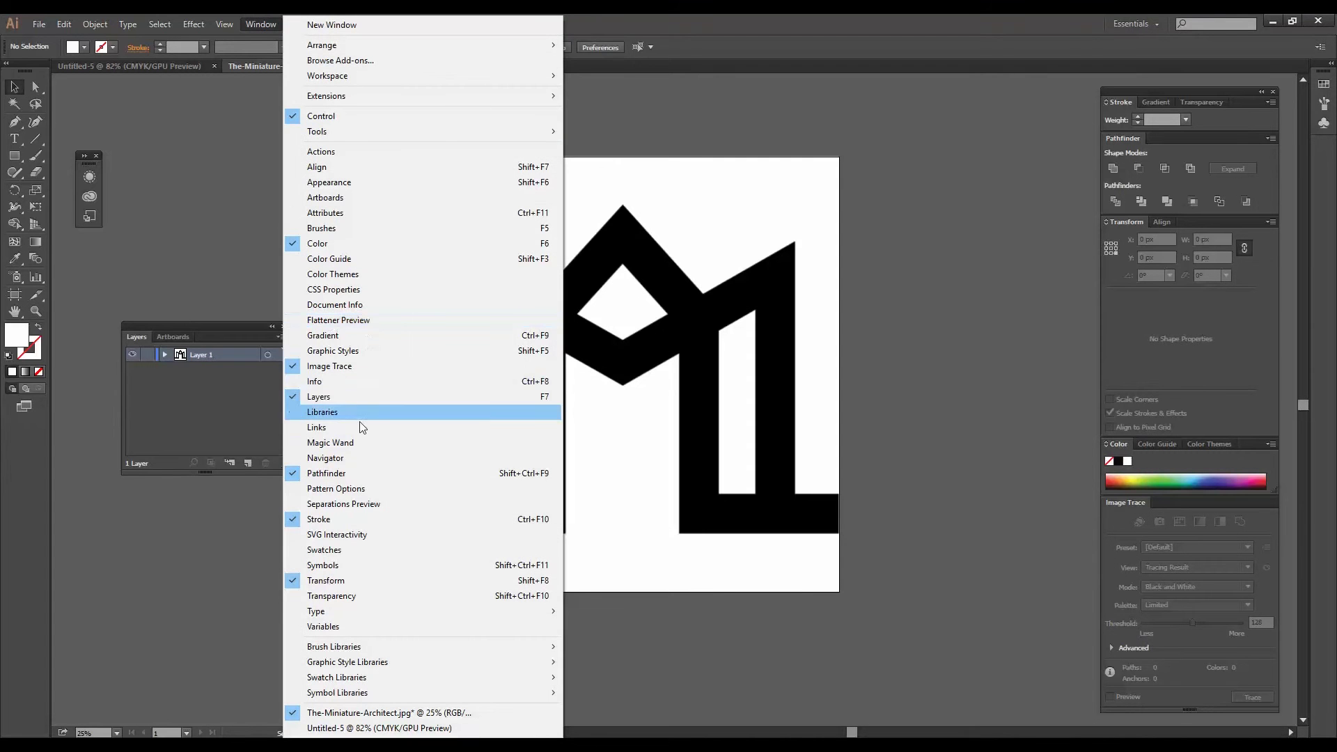
{"action": "left_click", "coordinate": [909, 220]}
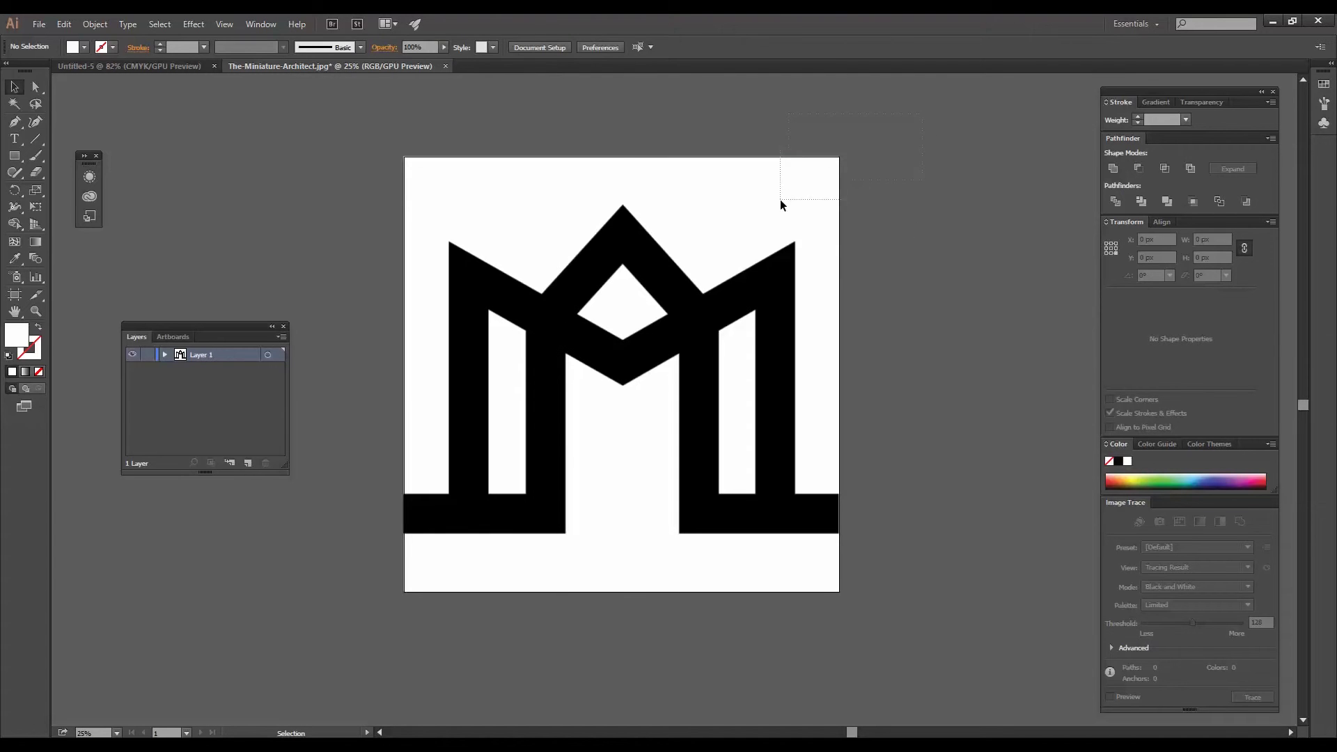
{"action": "left_click_drag", "start_coordinate": [781, 199], "coordinate": [780, 199]}
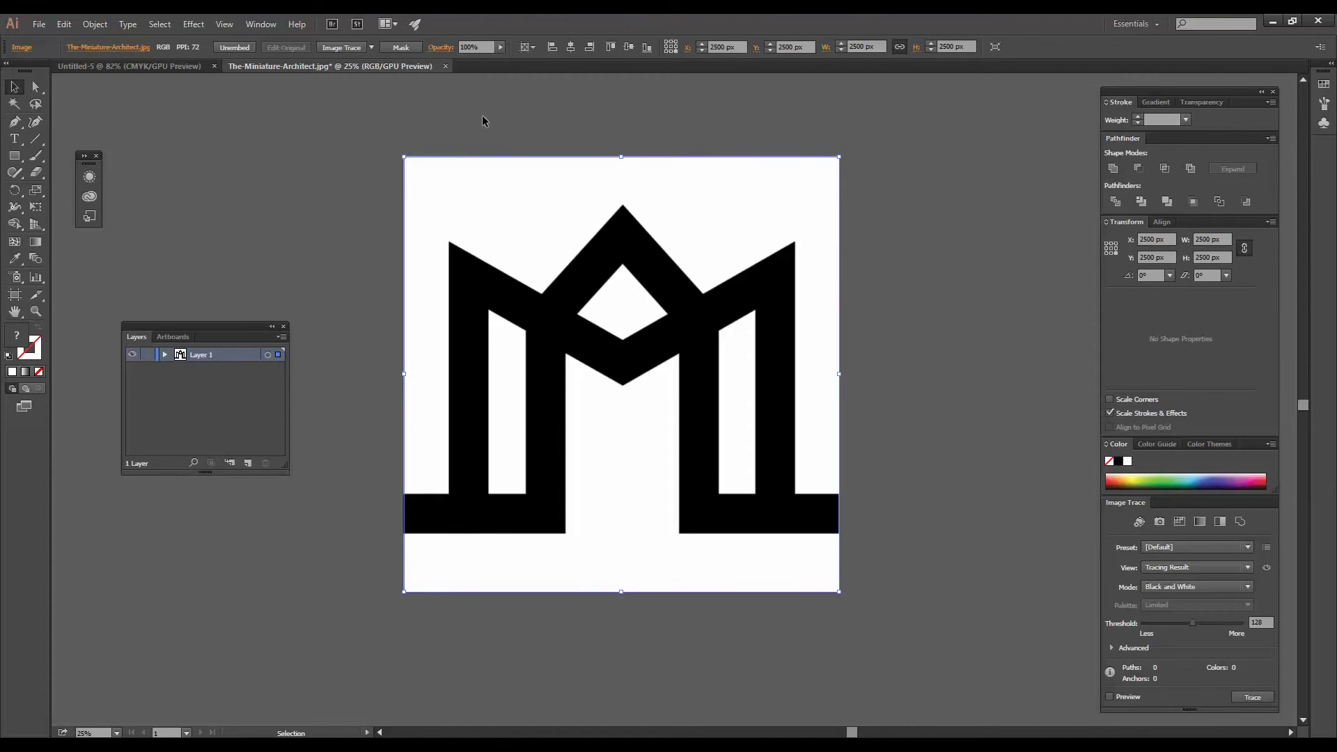
- Image Trace the logo, accept the large-image warning, and expand the result
{"action": "left_click", "coordinate": [338, 49]}
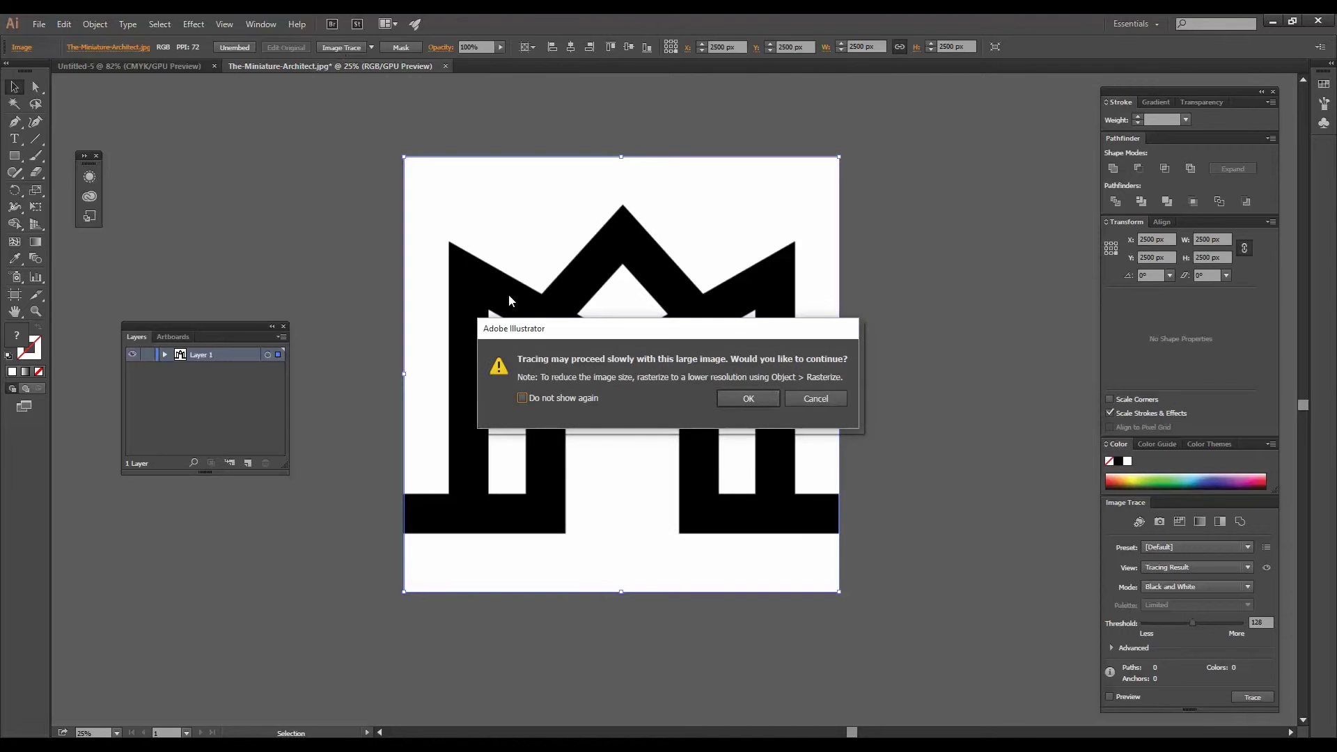
{"action": "left_click", "coordinate": [750, 398]}
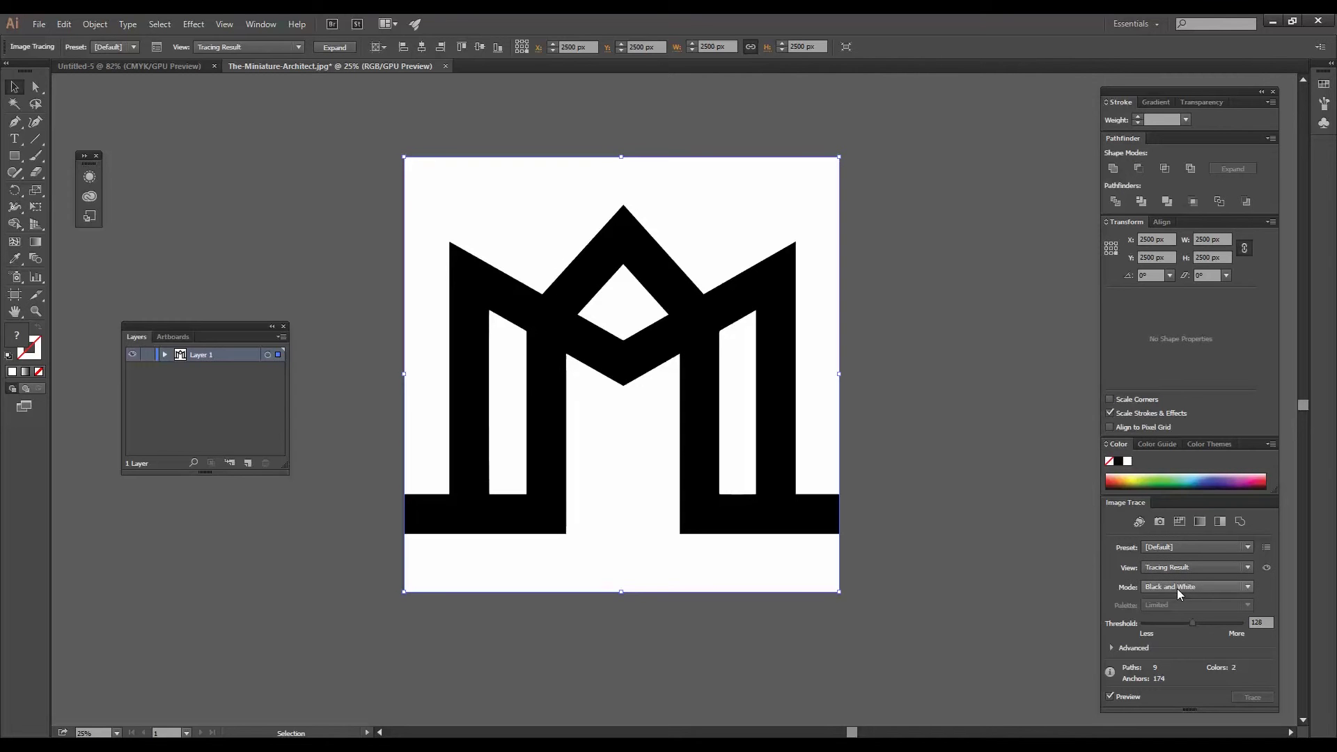
{"action": "left_click", "coordinate": [334, 48]}
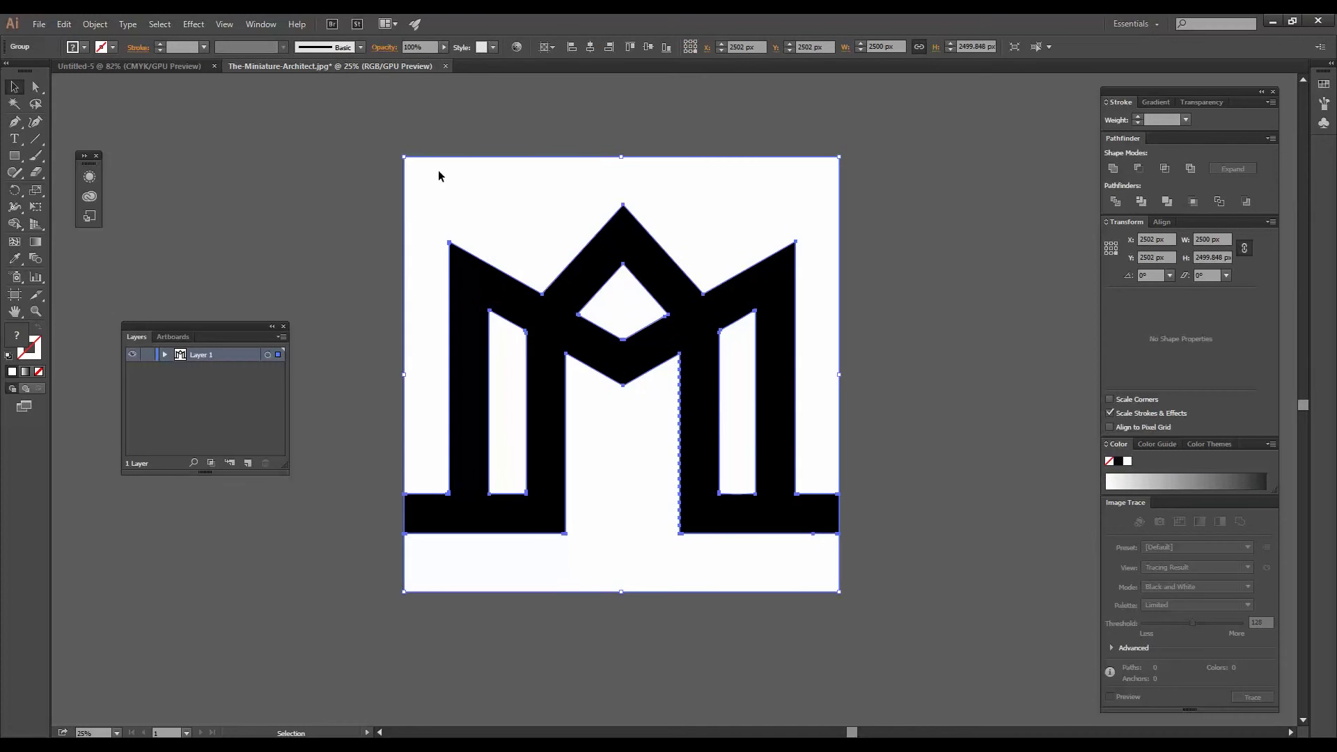
{"action": "left_click", "coordinate": [732, 415]}
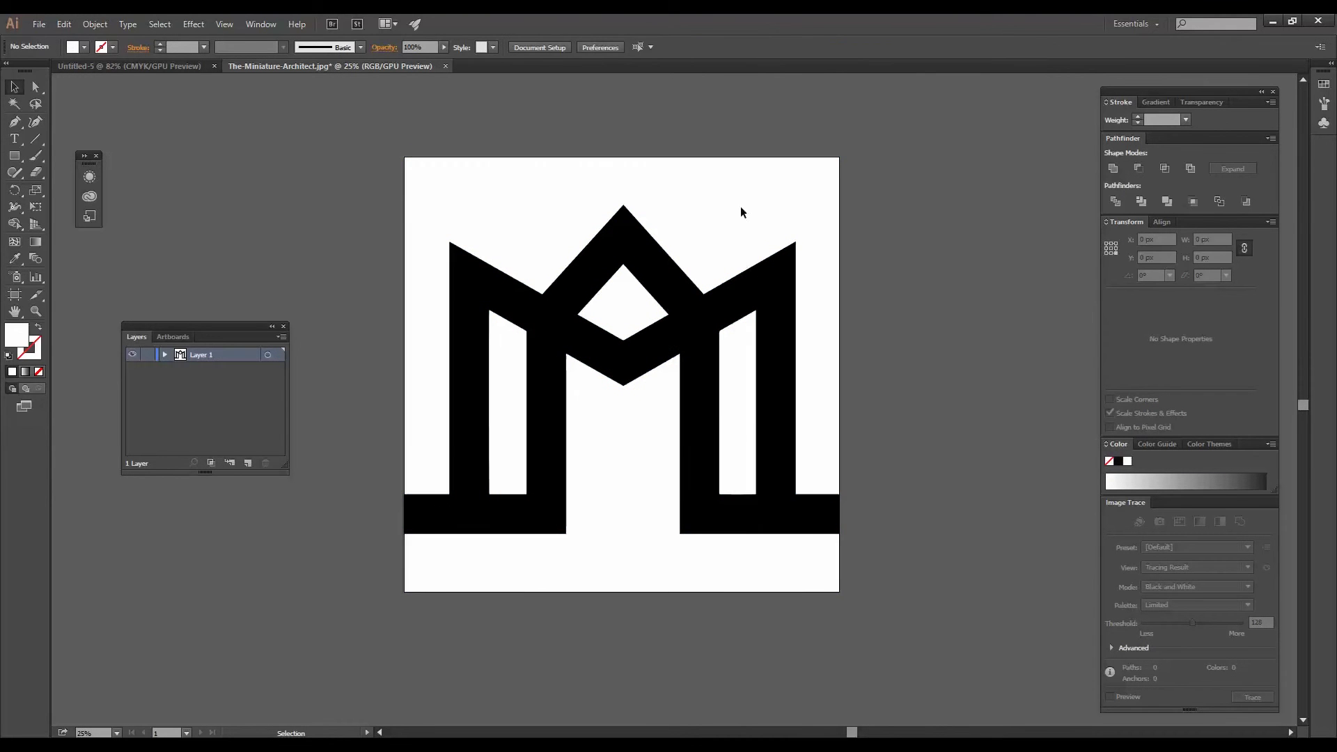
{"action": "left_click", "coordinate": [777, 201]}
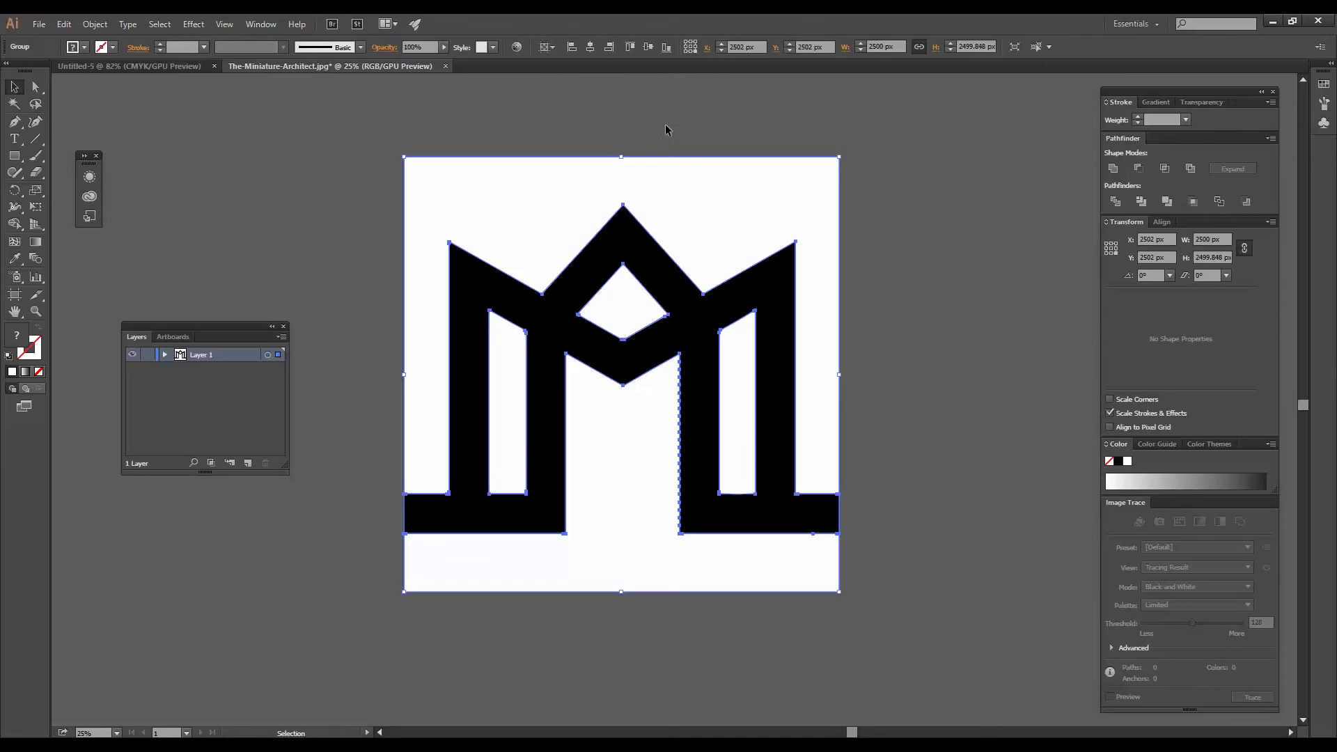
- Enter and leave isolation mode on the traced group, undoing an accidental move
{"action": "double_click", "coordinate": [678, 158]}
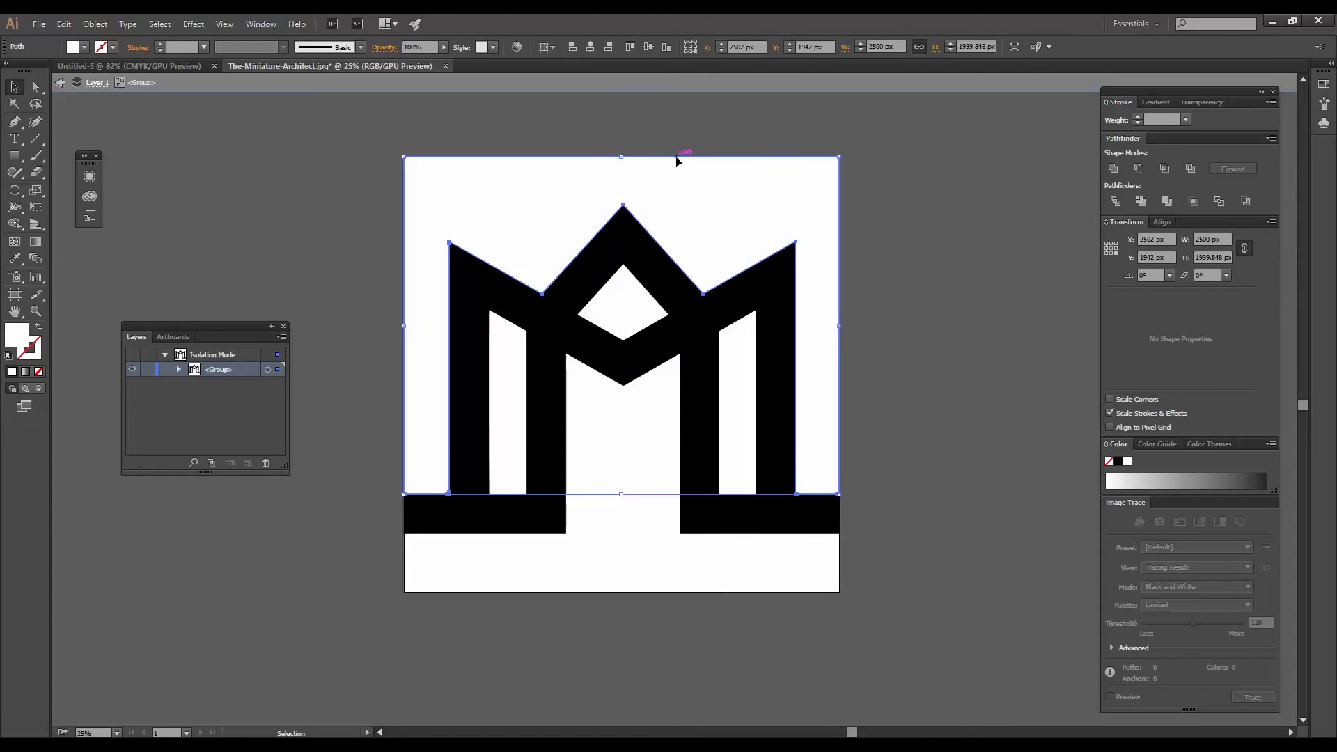
{"action": "left_click", "coordinate": [964, 121]}
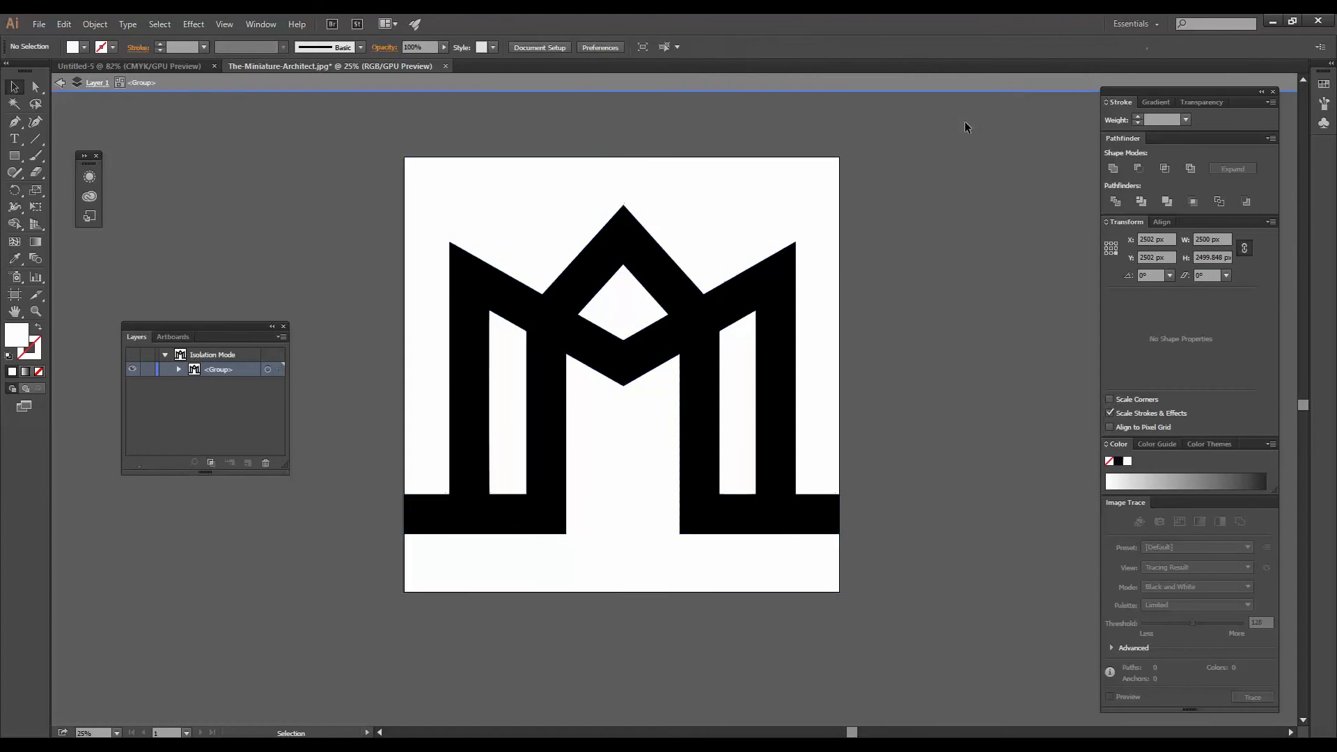
{"action": "double_click", "coordinate": [864, 158]}
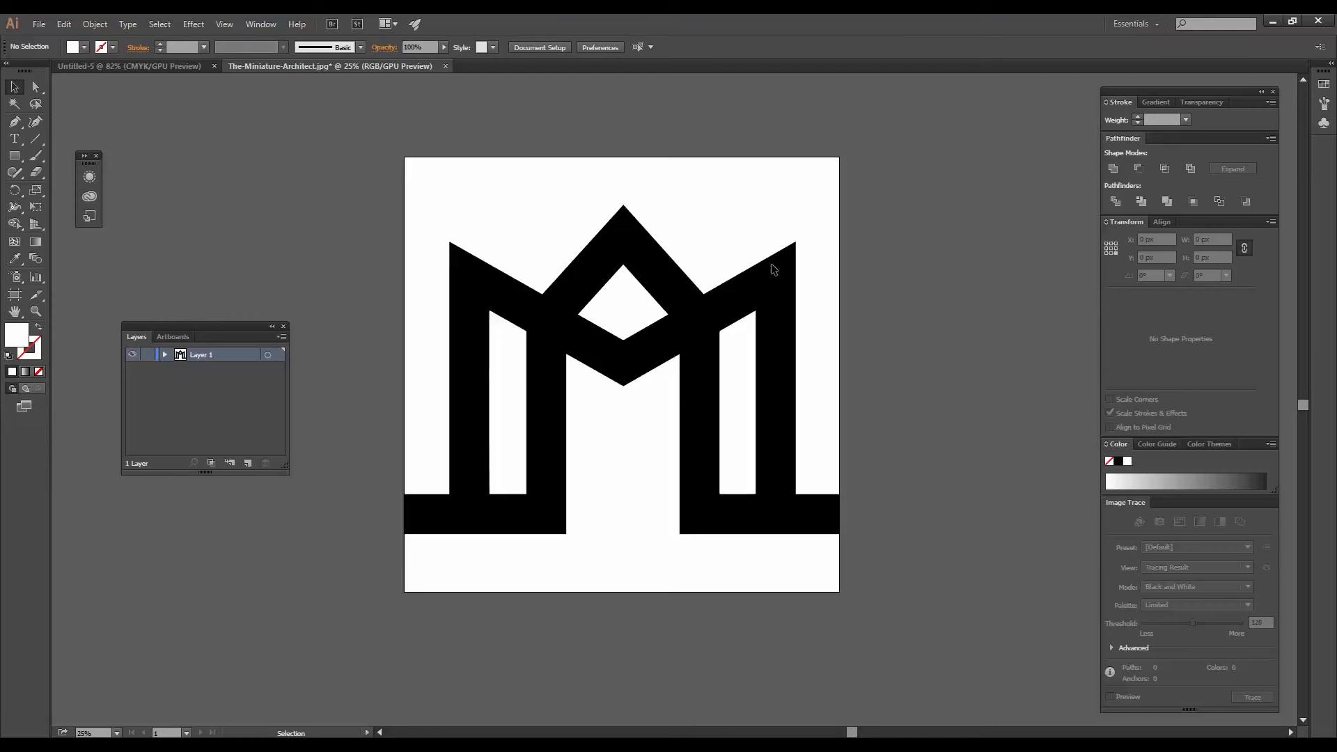
{"action": "left_click_drag", "start_coordinate": [771, 258], "coordinate": [856, 132]}
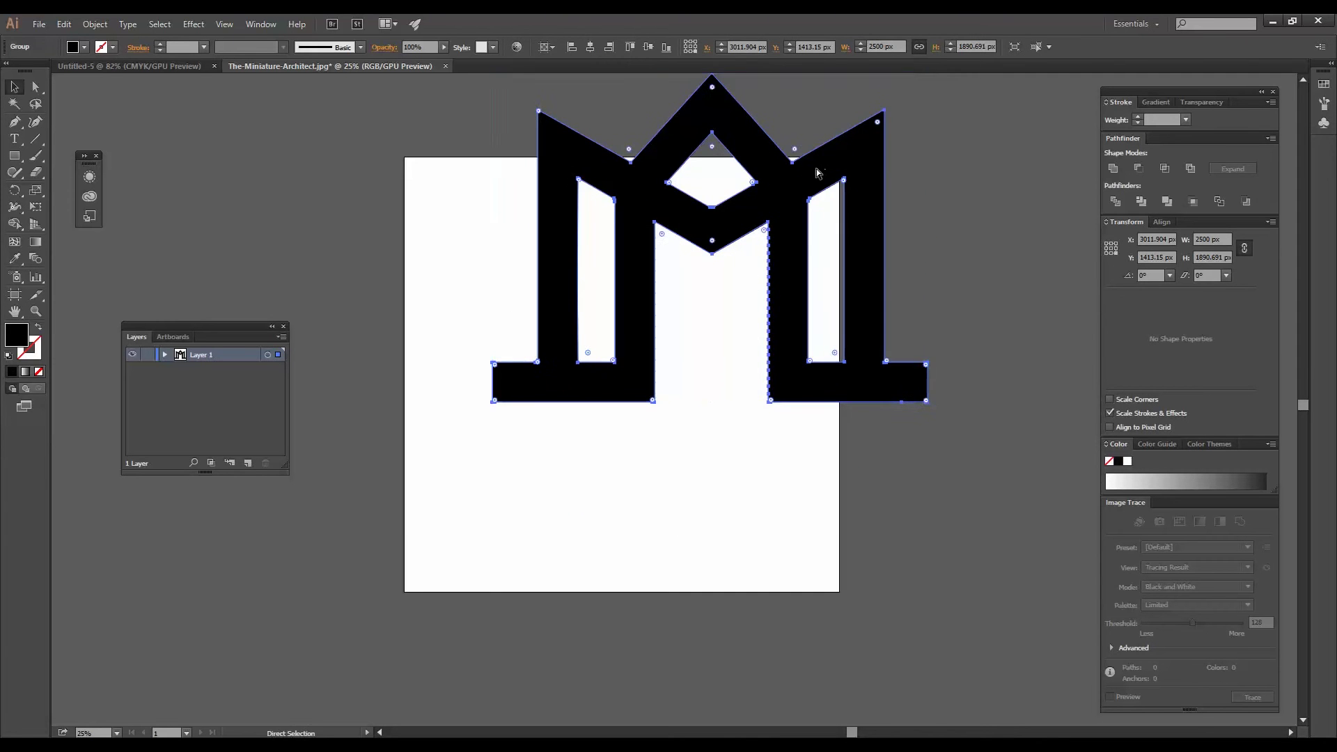
{"action": "key", "text": "ctrl+z"}
- Delete the six surplus anchor points along the right edge of the M's central opening
{"action": "scroll", "coordinate": [663, 492], "scroll_direction": "up", "scroll_amount": 3}
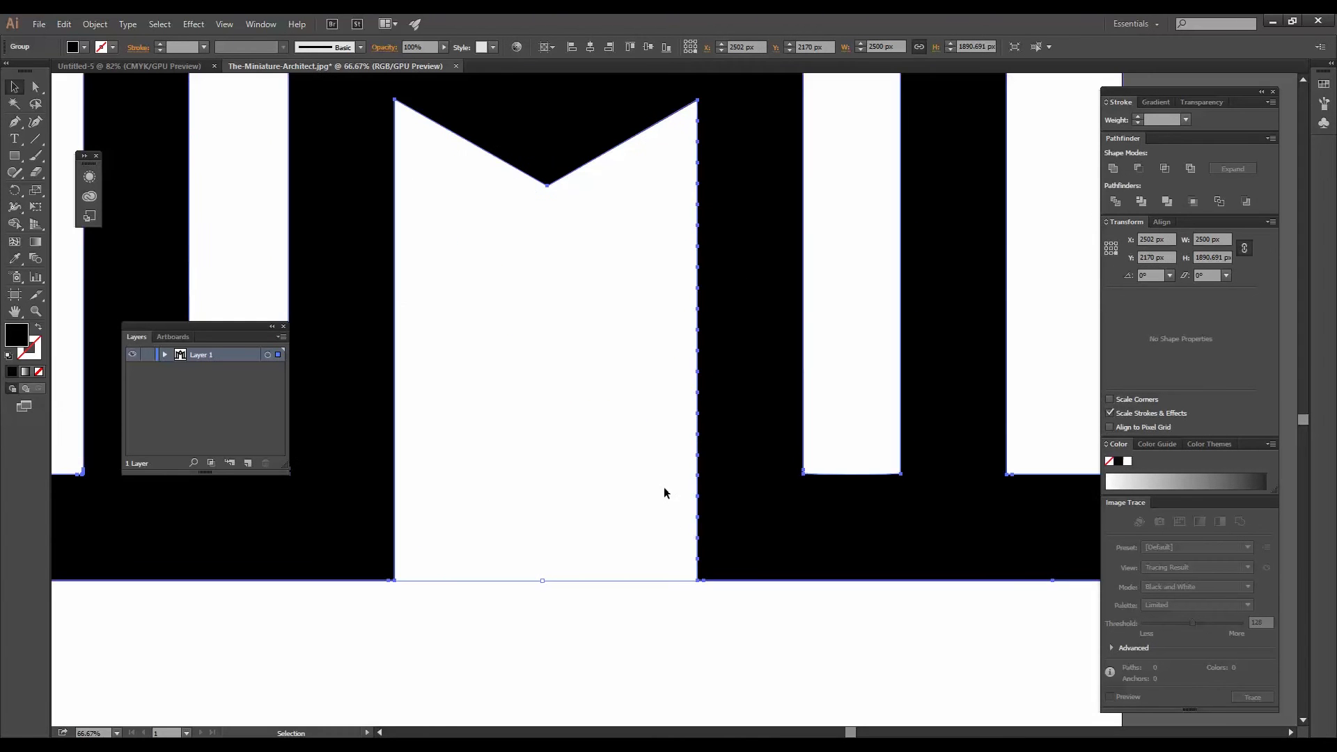
{"action": "left_click_drag", "start_coordinate": [14, 121], "coordinate": [50, 158]}
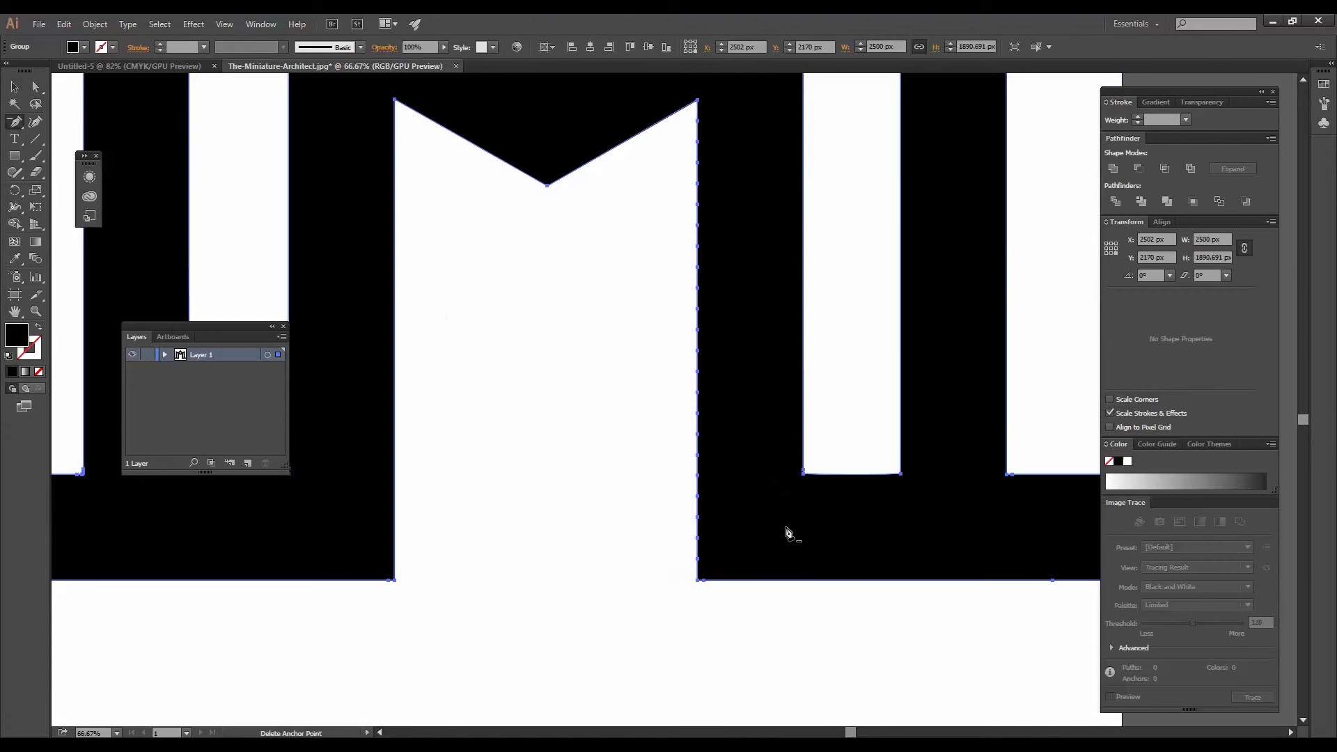
{"action": "left_click", "coordinate": [700, 558]}
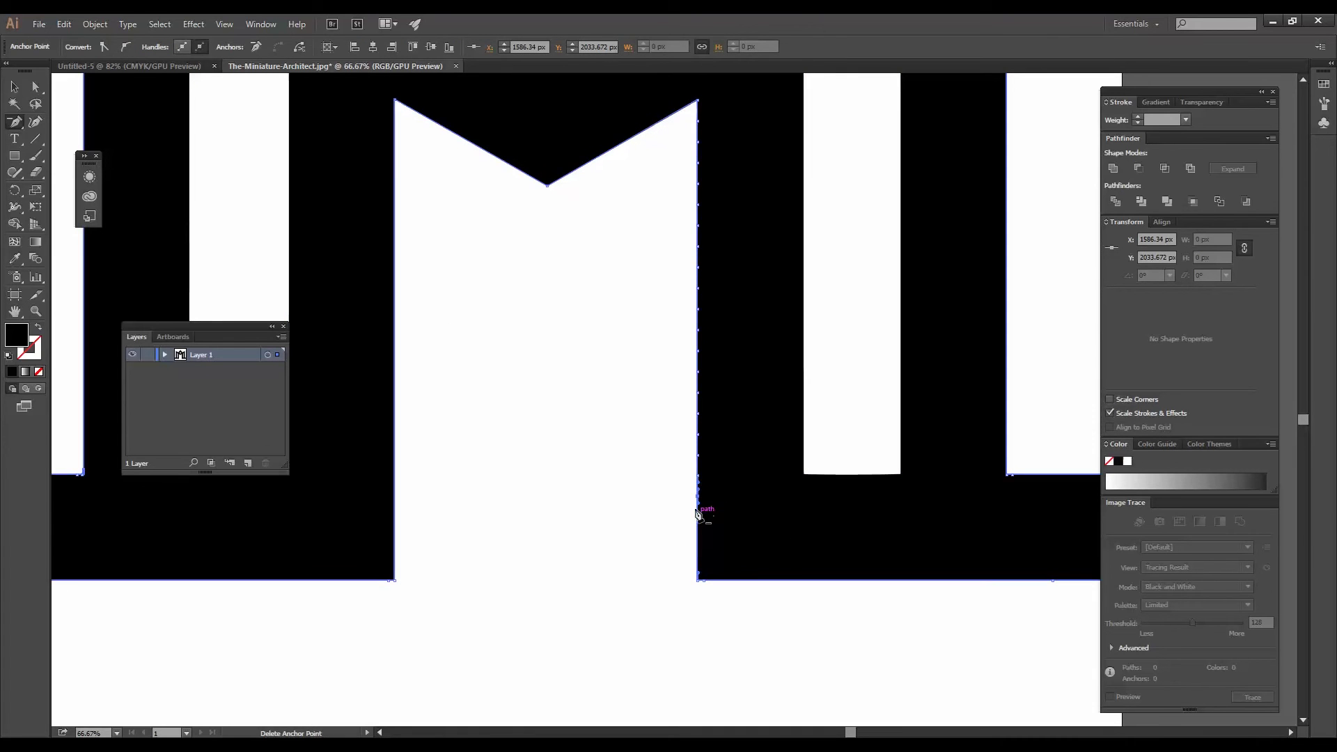
{"action": "left_click", "coordinate": [699, 487]}
{"action": "left_click", "coordinate": [699, 464]}
{"action": "left_click", "coordinate": [698, 442]}
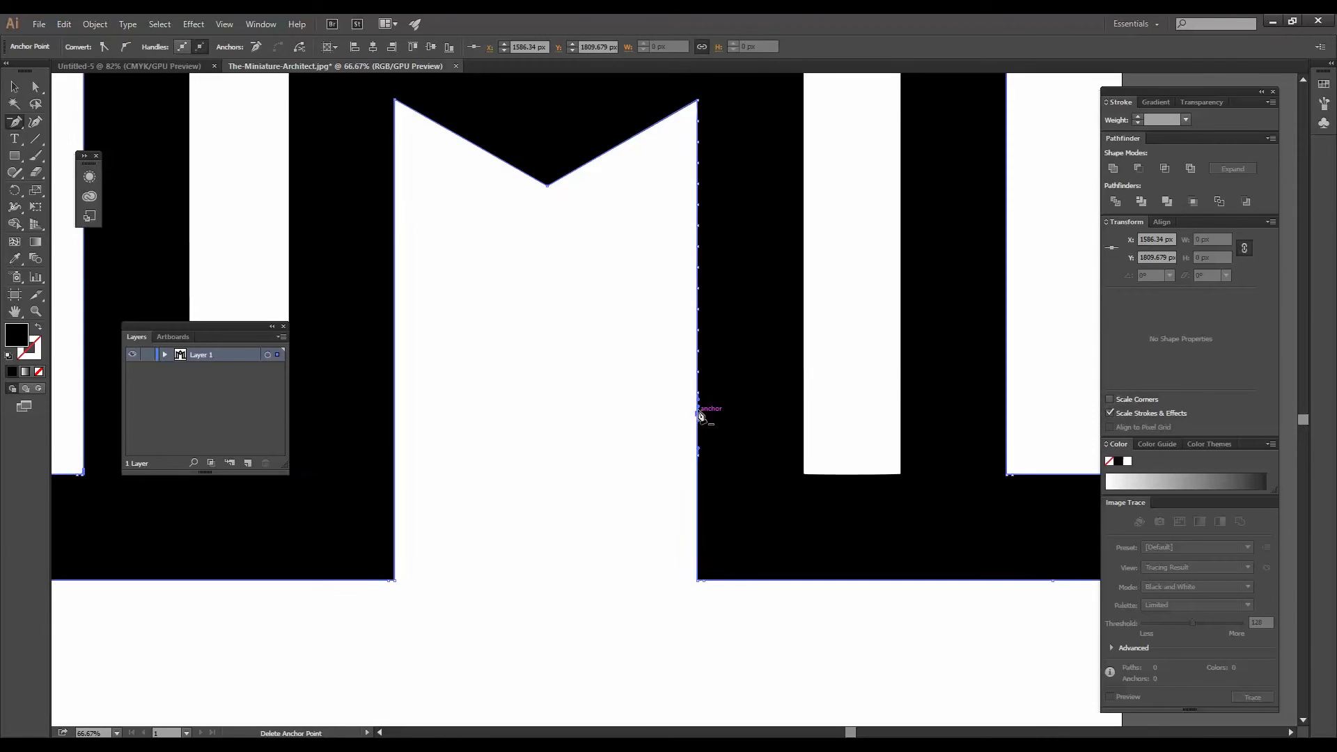
{"action": "left_click", "coordinate": [699, 414]}
{"action": "left_click", "coordinate": [698, 122]}
{"action": "scroll", "coordinate": [783, 392], "scroll_direction": "down", "scroll_amount": 3}
{"action": "scroll", "coordinate": [803, 356], "scroll_direction": "up", "scroll_amount": 1}
{"action": "scroll", "coordinate": [708, 337], "scroll_direction": "up", "scroll_amount": 1}
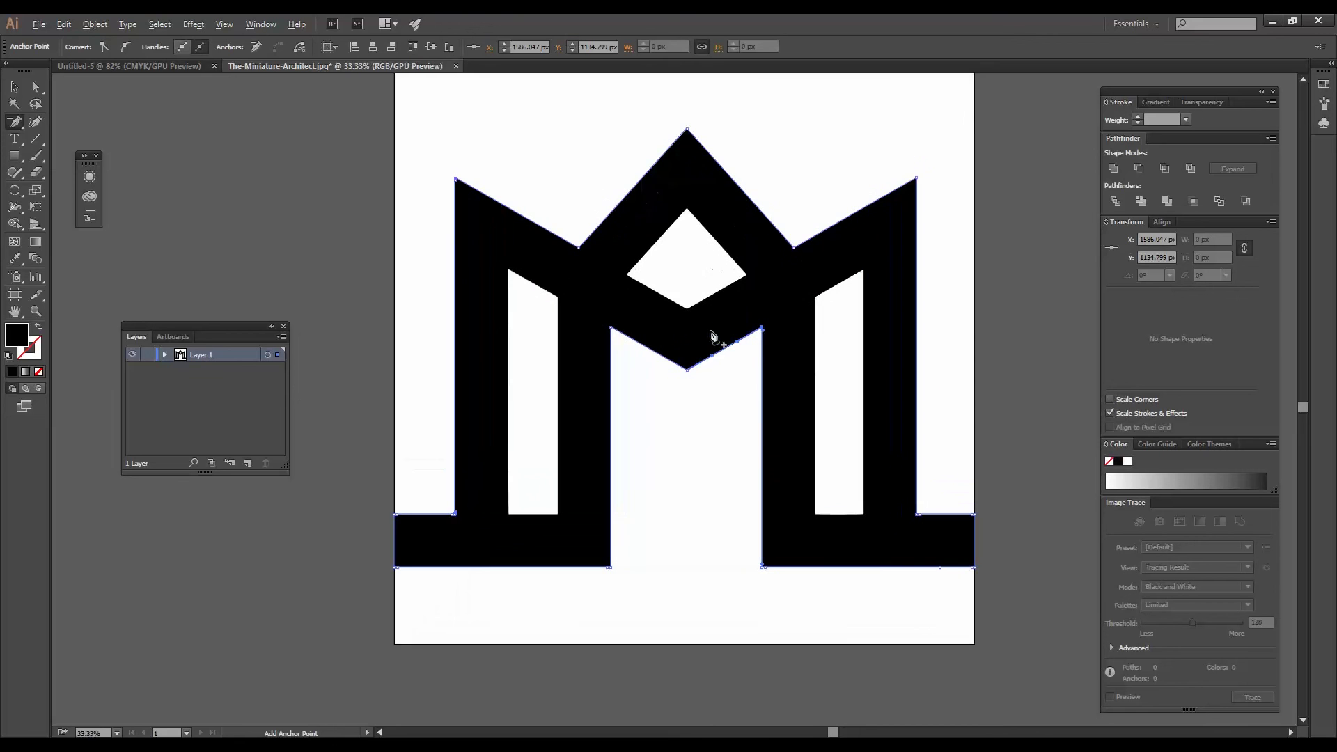
- Select all the crown artwork, switch to Outline view with Ctrl+Y, then deselect
{"action": "left_click", "coordinate": [14, 87]}
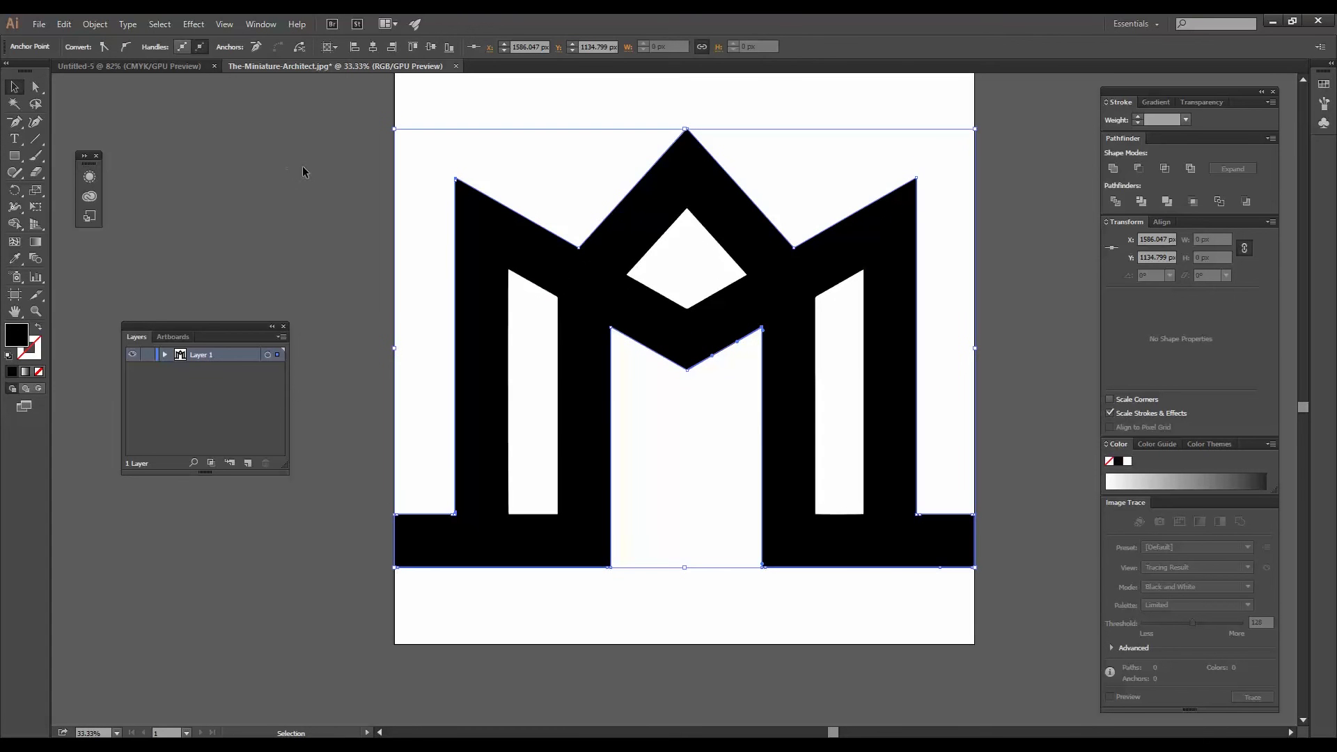
{"action": "scroll", "coordinate": [842, 334], "scroll_direction": "down", "scroll_amount": 1}
{"action": "scroll", "coordinate": [846, 314], "scroll_direction": "up", "scroll_amount": 1}
{"action": "key", "text": "alt"}
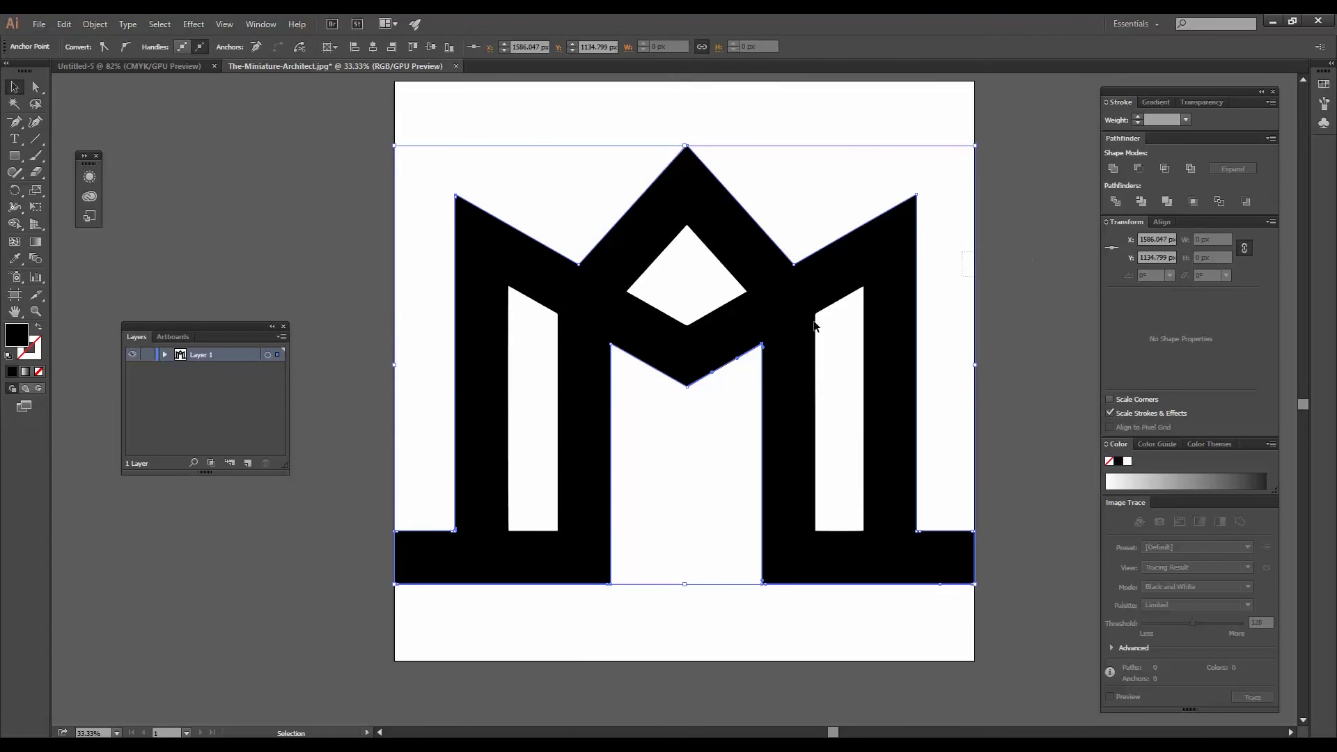
{"action": "key", "text": "ctrl+a"}
{"action": "key", "text": "ctrl+y"}
{"action": "key", "text": "ctrl+shift+a"}
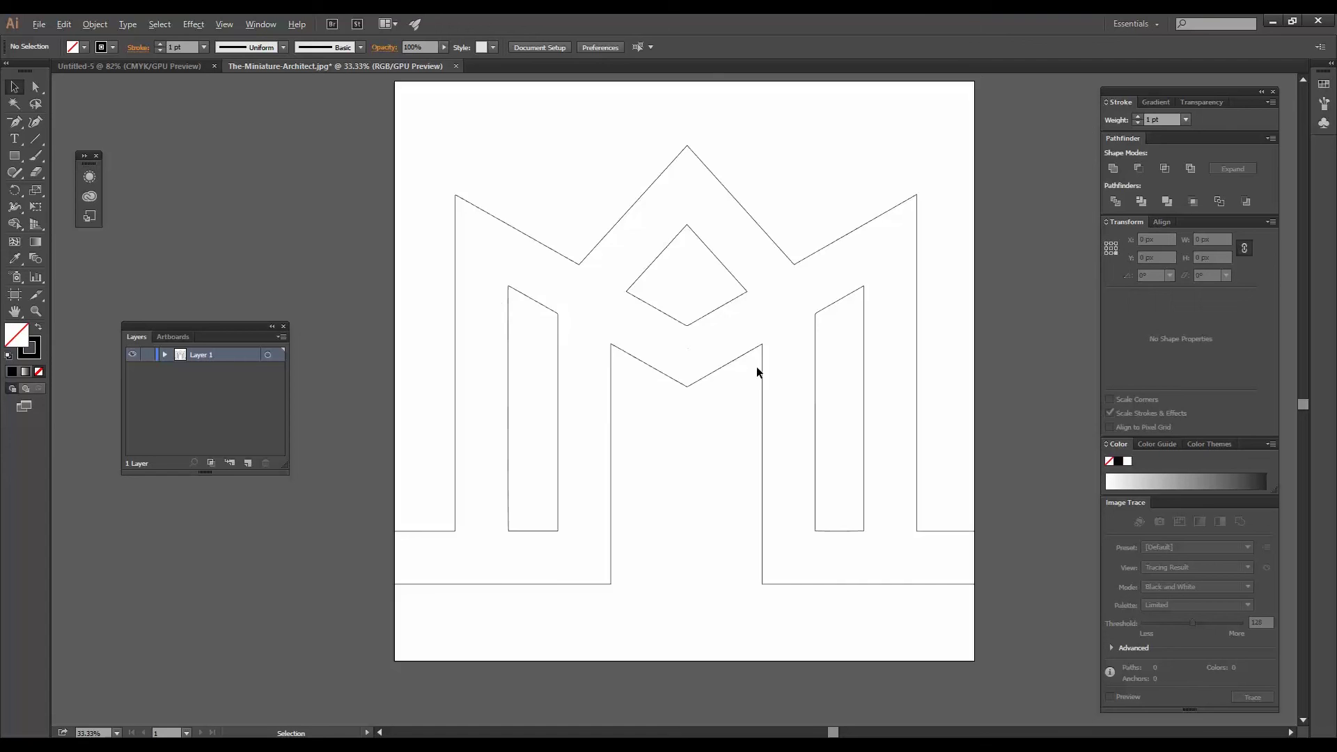
{"action": "scroll", "coordinate": [757, 367], "scroll_direction": "down", "scroll_amount": 1}
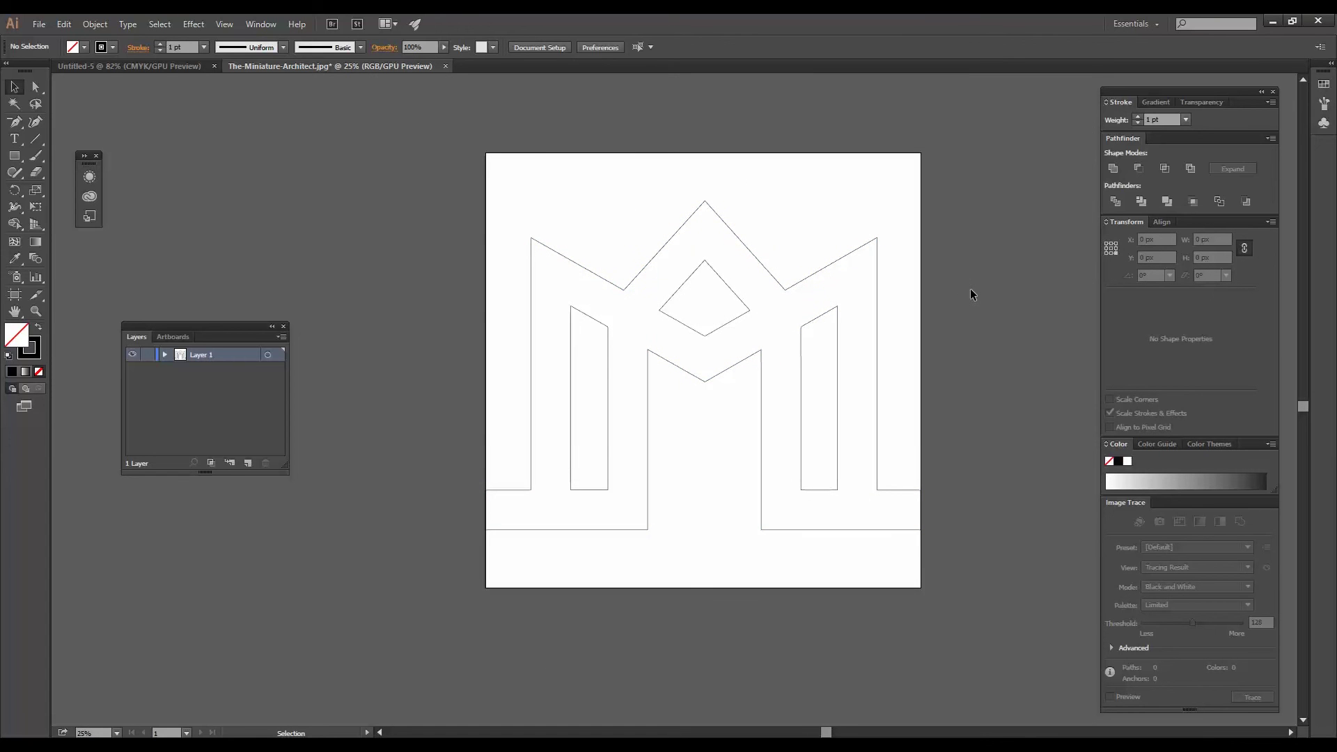